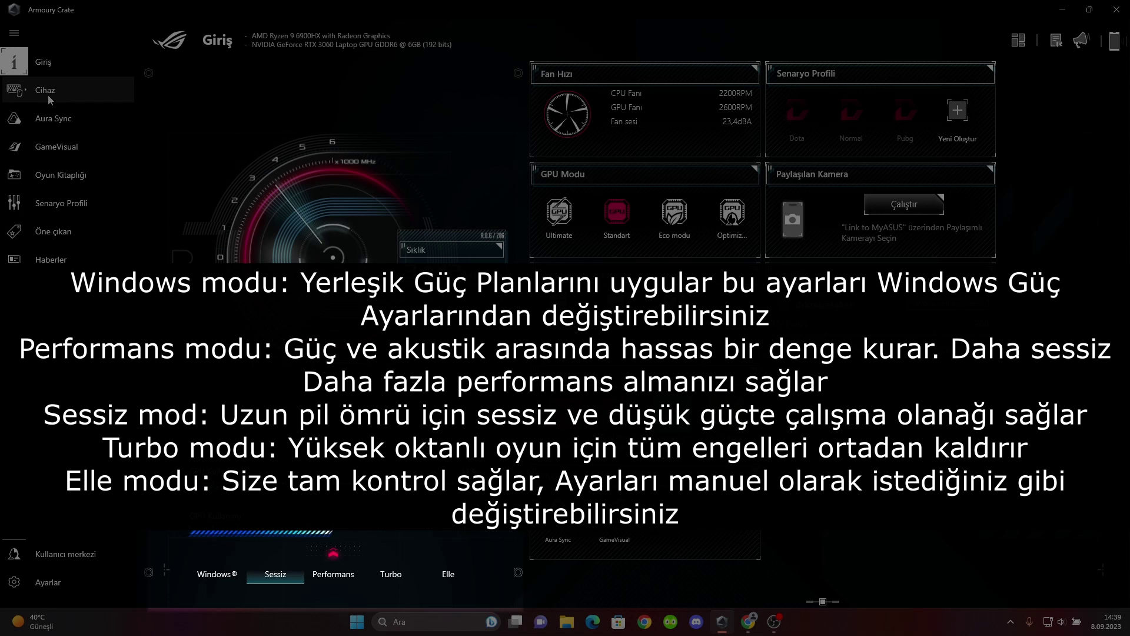
Step: View the device's Makrolar page and the management options for the Macro01 profile
left_click(48, 92)
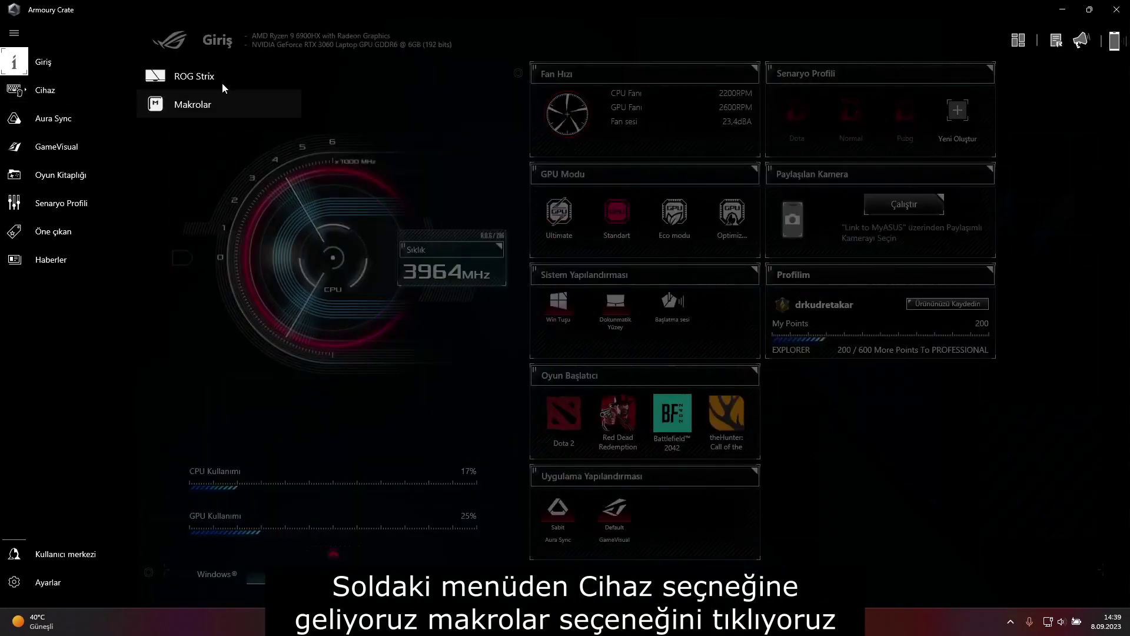
left_click(212, 114)
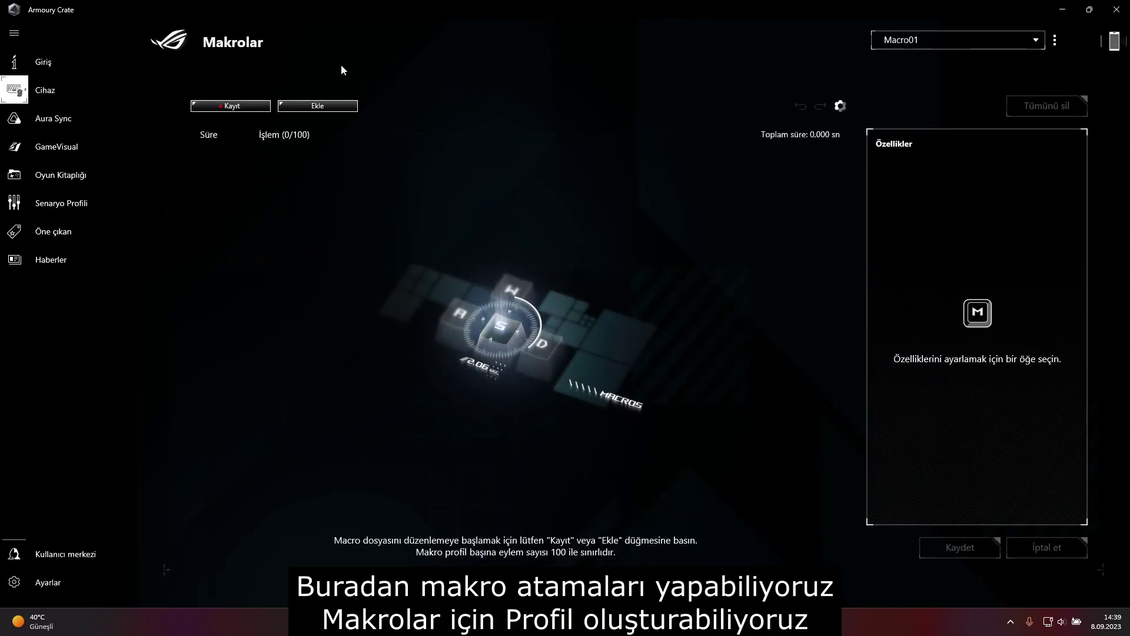
left_click(973, 42)
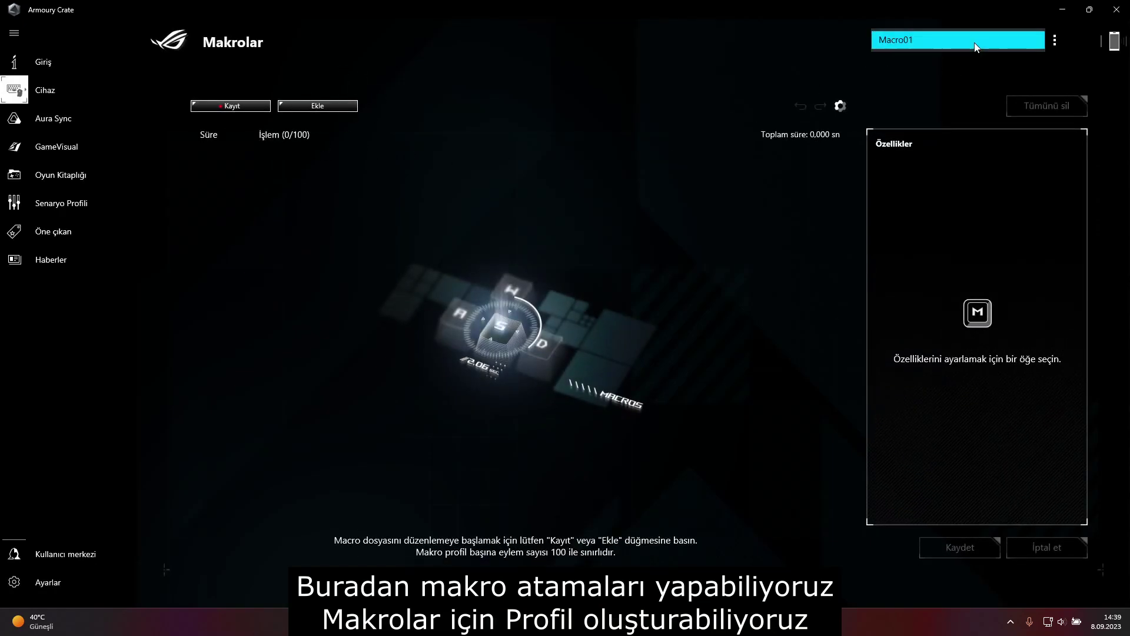
left_click(1056, 40)
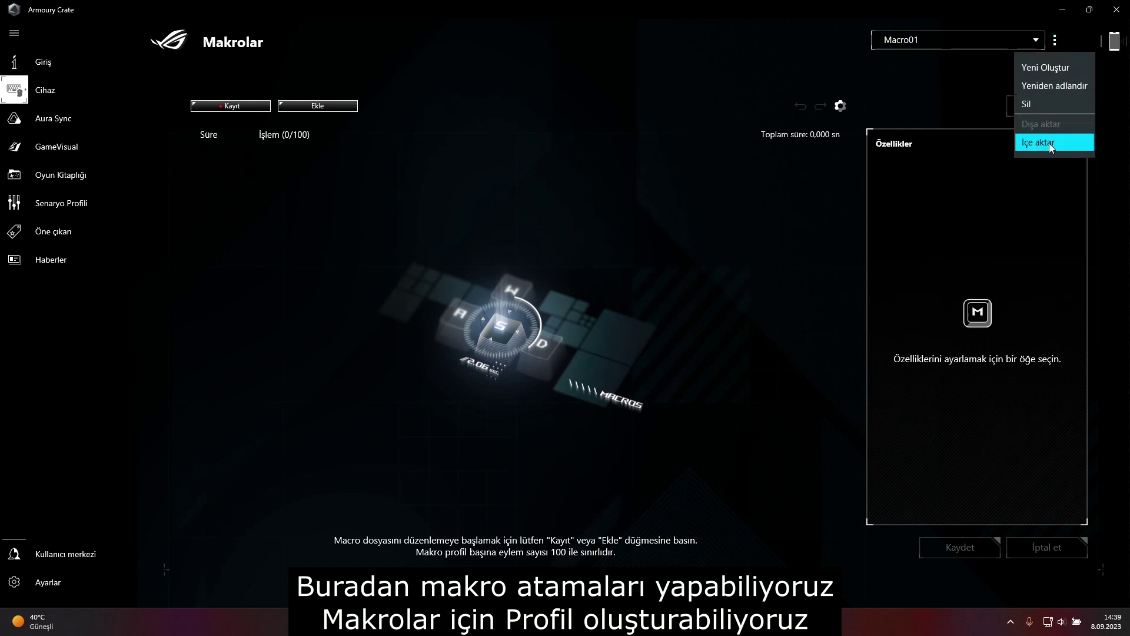
left_click(652, 90)
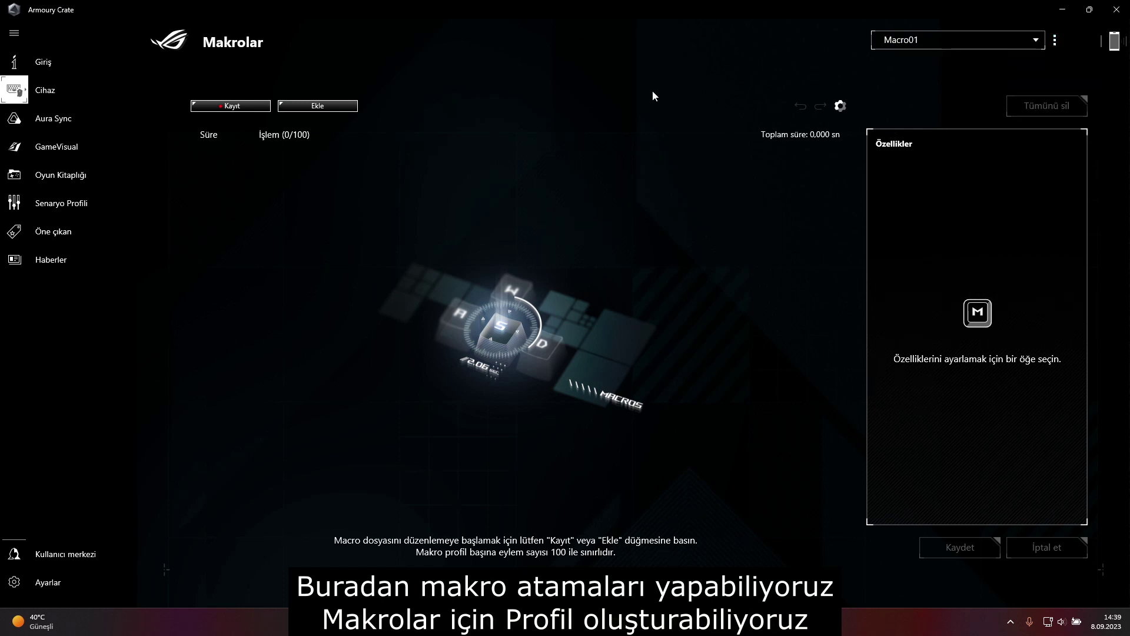
Step: Show the ROG Strix device's Bellek page and refresh its list of running processes
left_click(41, 91)
left_click(213, 82)
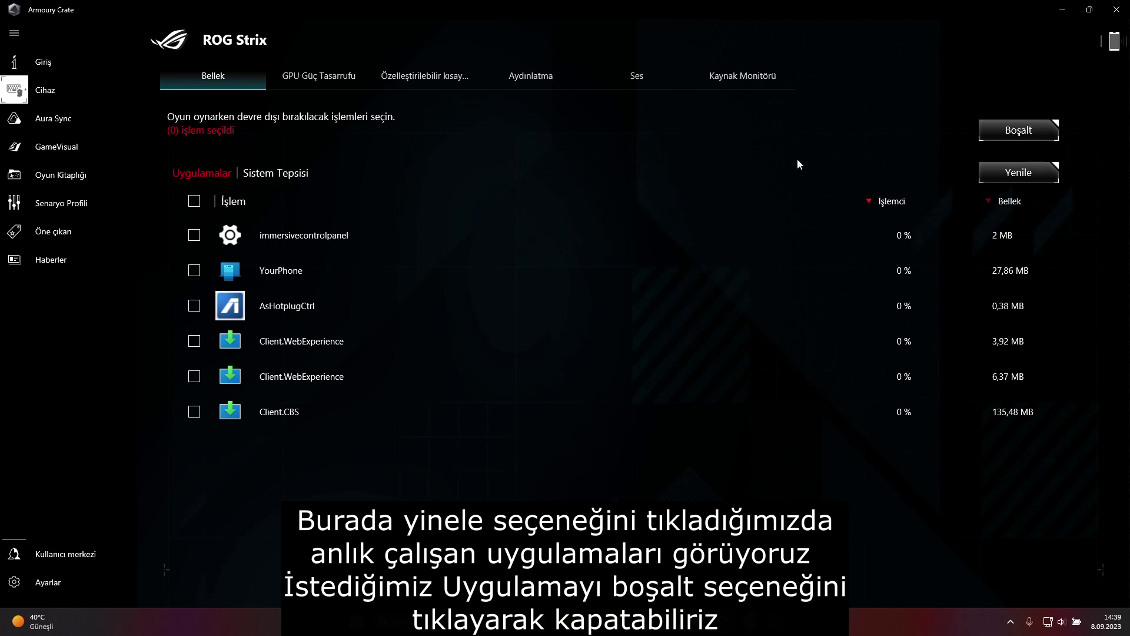
left_click(1017, 176)
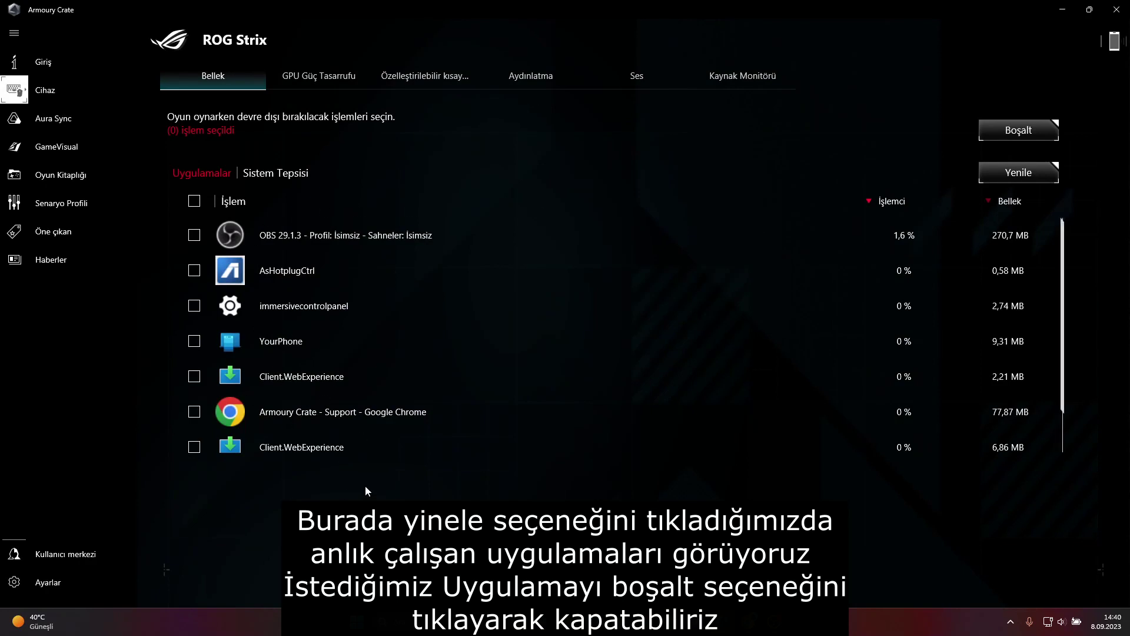
Step: Select the Standart GPU mode in the ROG Strix GPU power saving settings
left_click(326, 77)
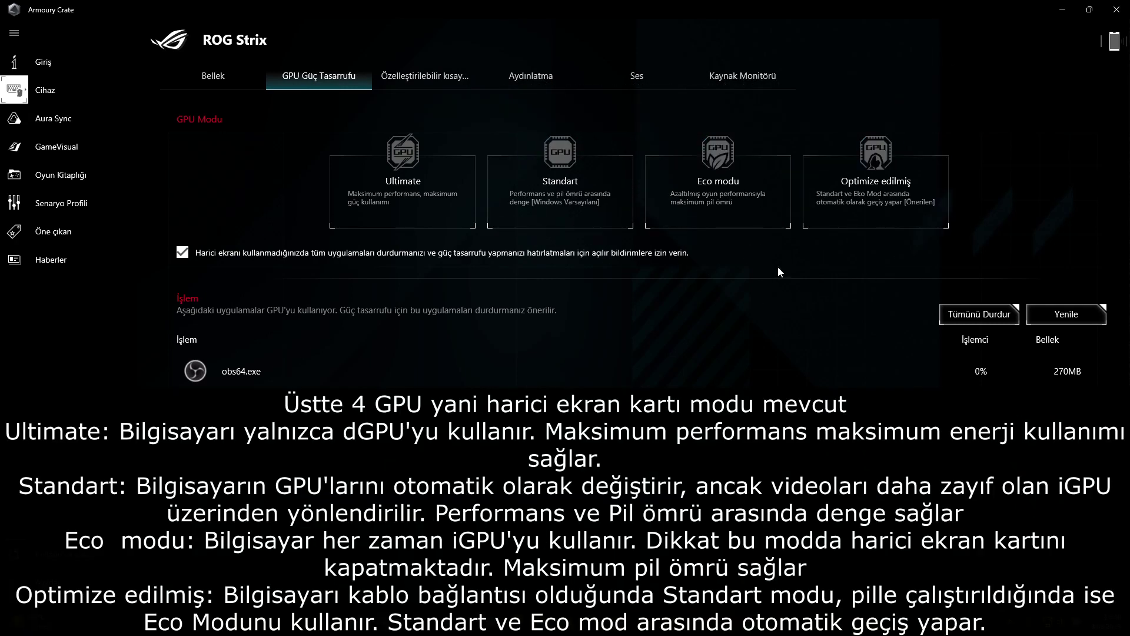
left_click(549, 171)
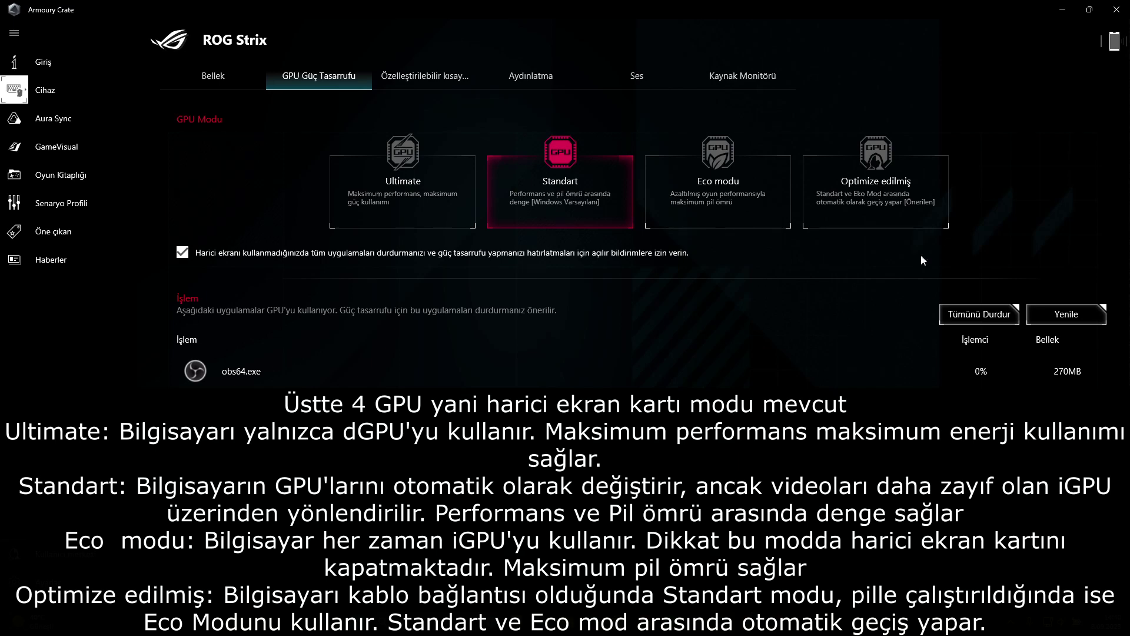
Step: Review the ROG Strix device's remaining pages, from customizable hotkeys through lighting and sound to the resource monitor
left_click(423, 77)
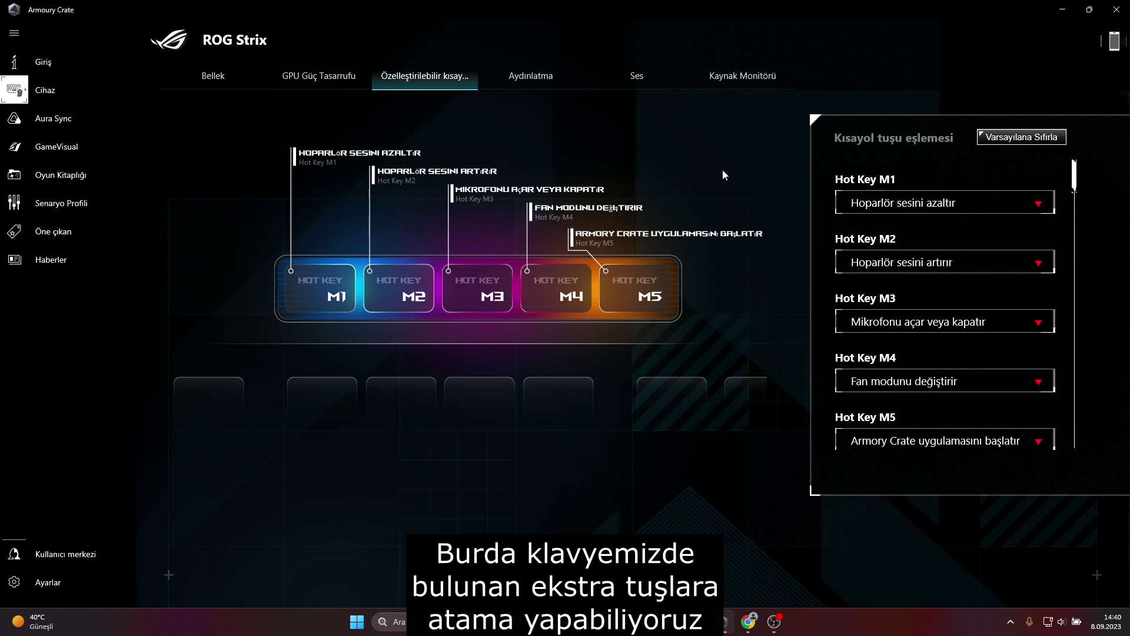
left_click(532, 82)
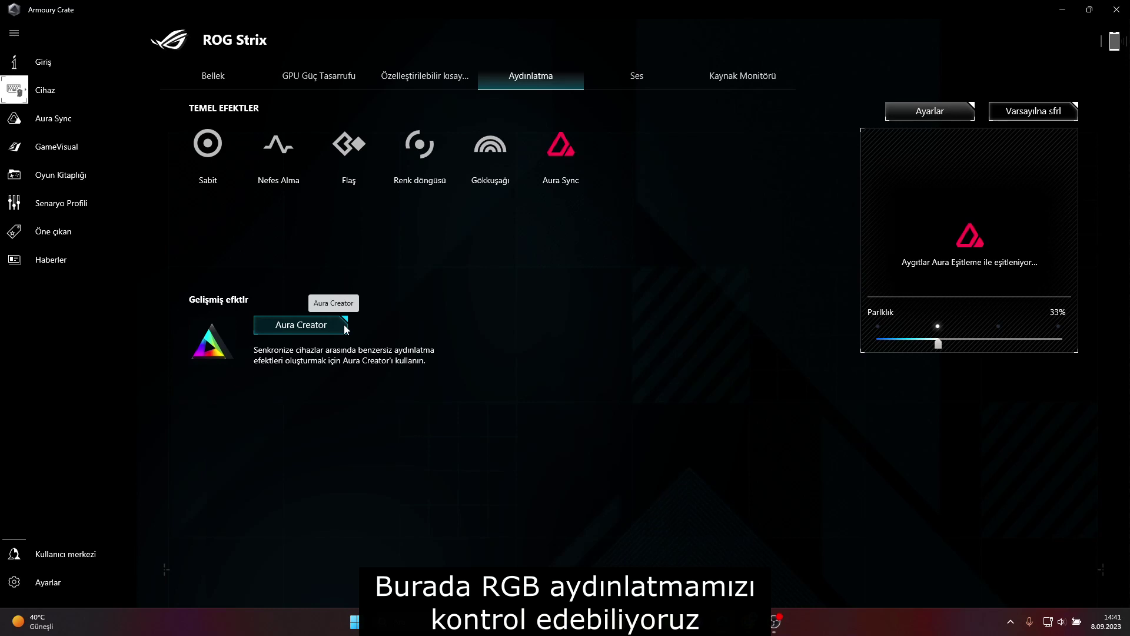
left_click(646, 76)
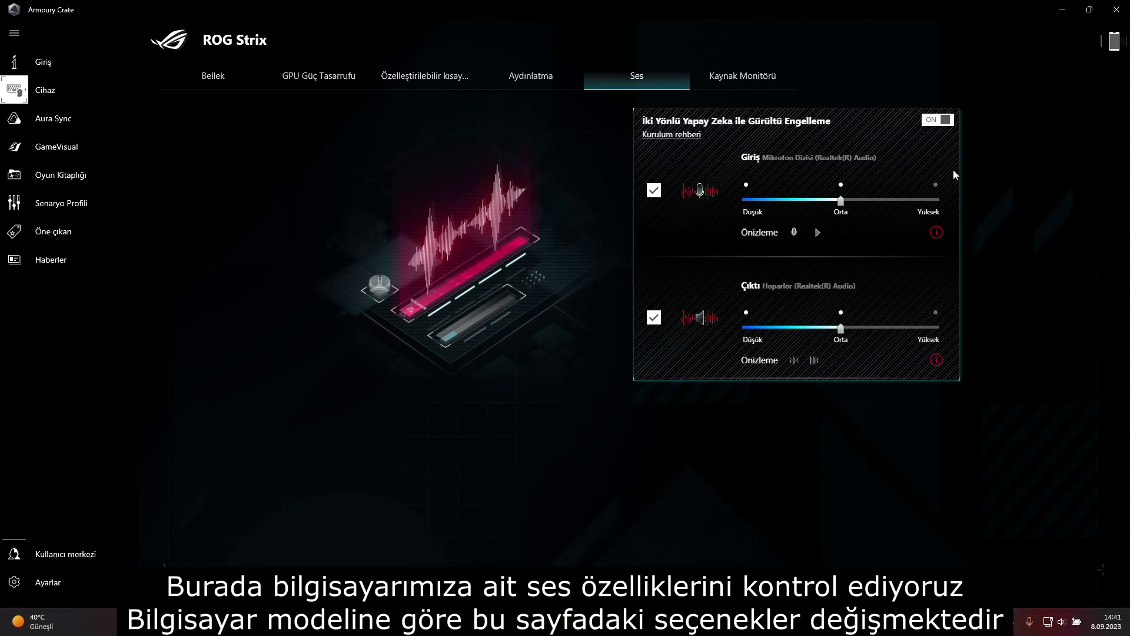
left_click(733, 75)
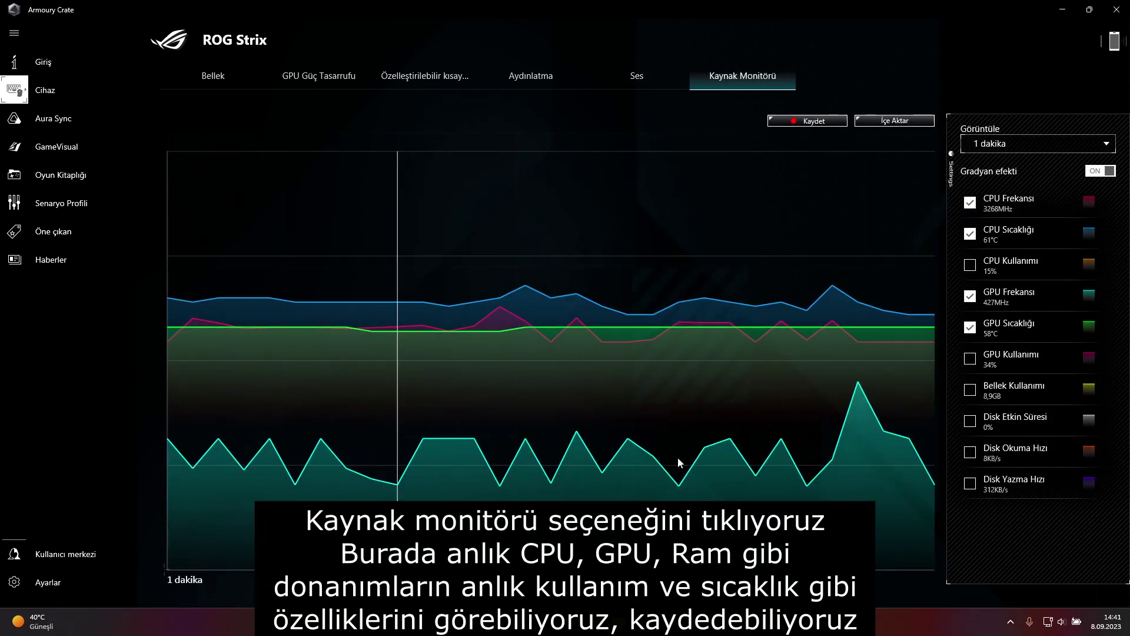
mouse_move(565, 422)
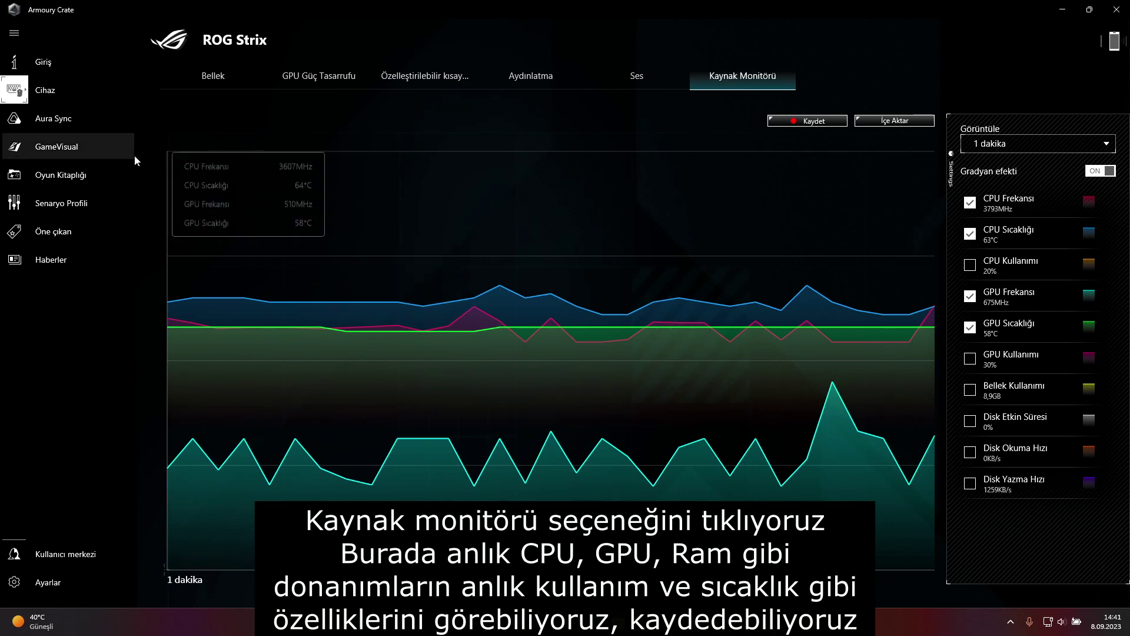
Step: View the Aura Sync lighting effects and the GameVisual display modes
left_click(86, 125)
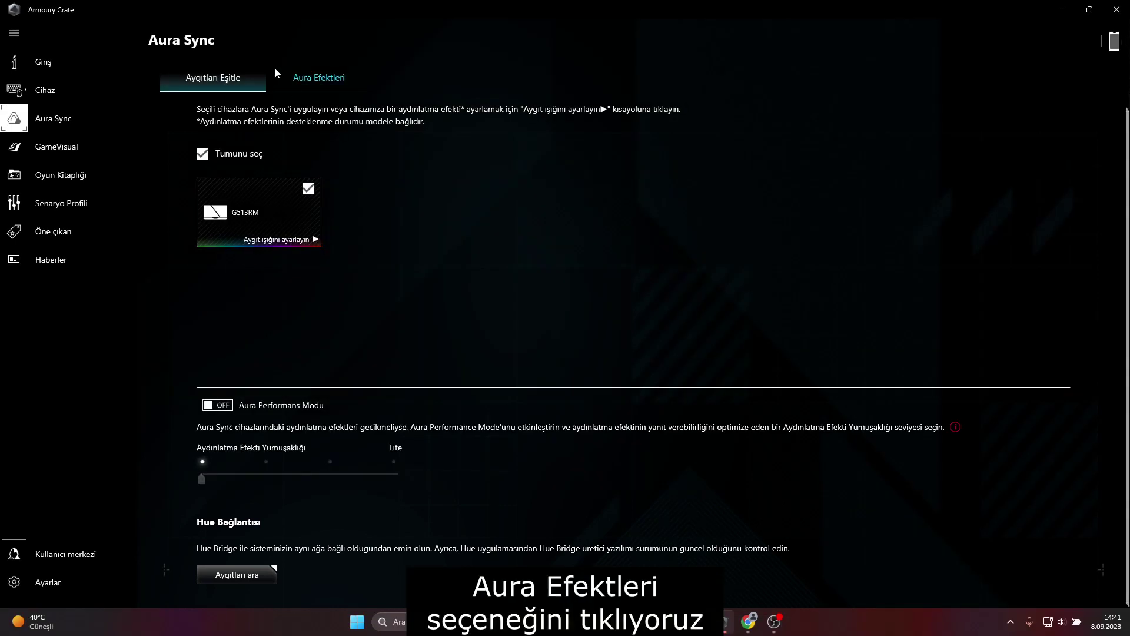
left_click(301, 84)
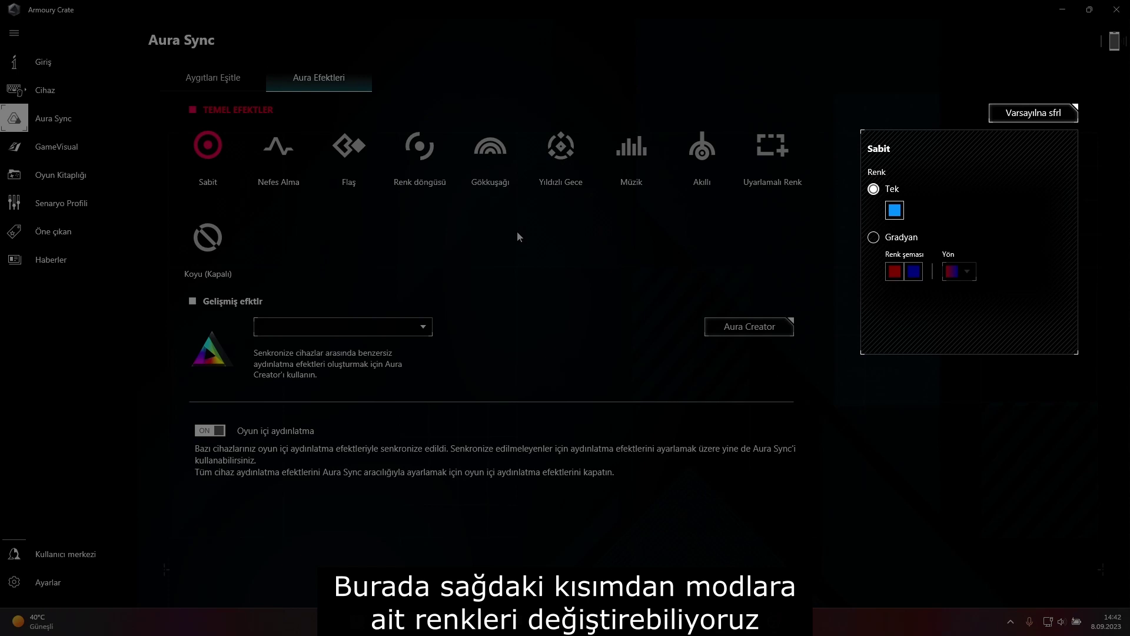
left_click(50, 152)
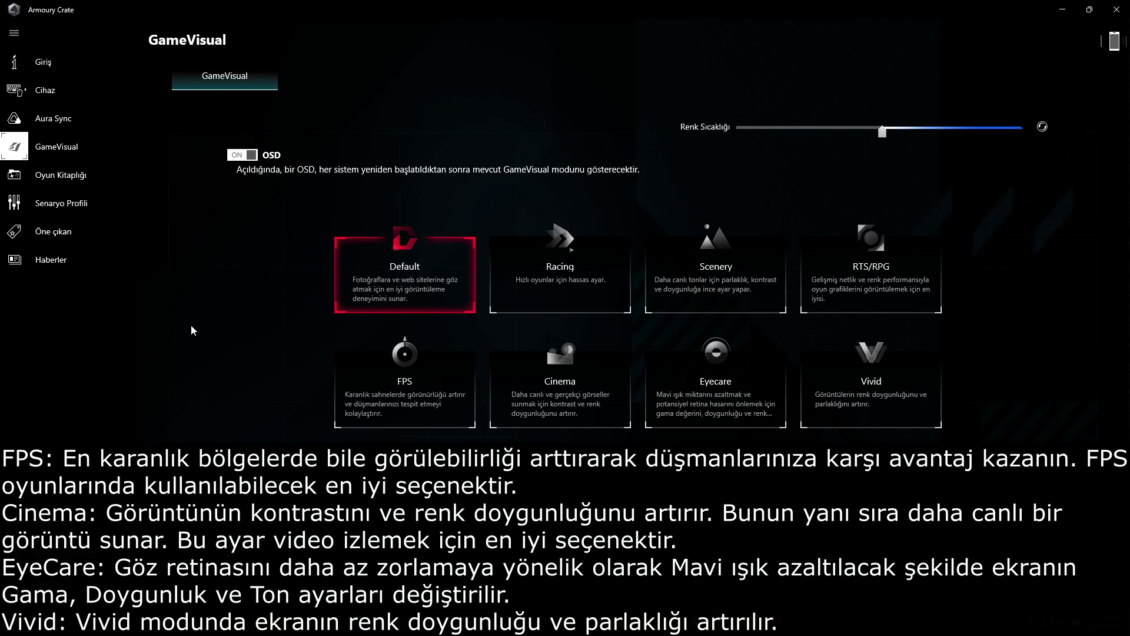
Step: Look over the game library and the management options for the Dota scenario profile
left_click(69, 178)
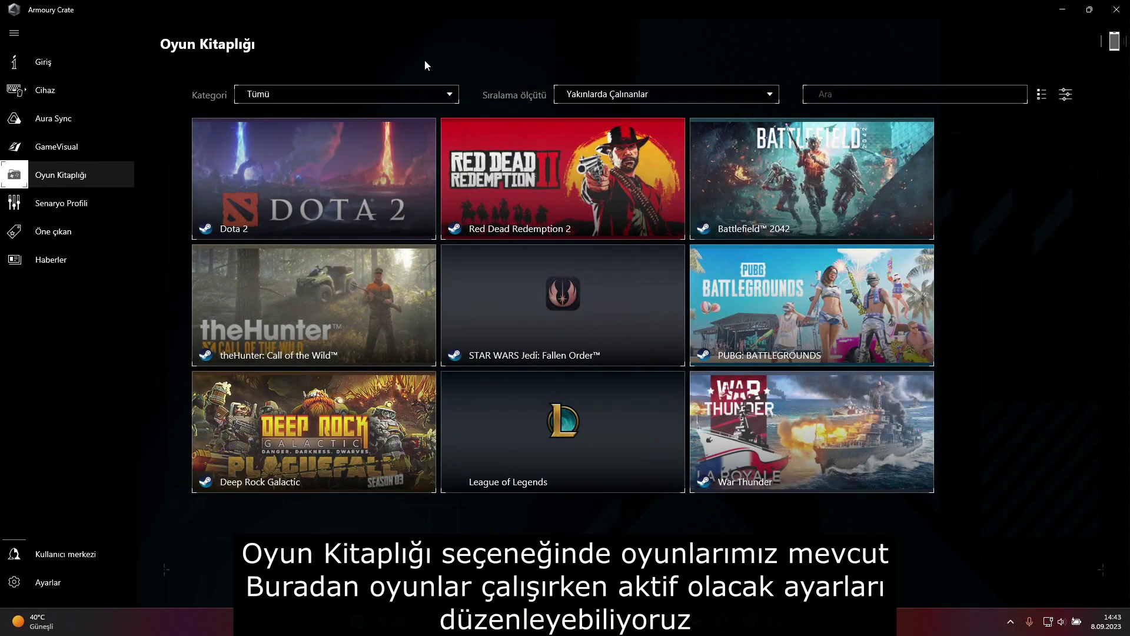
left_click(73, 203)
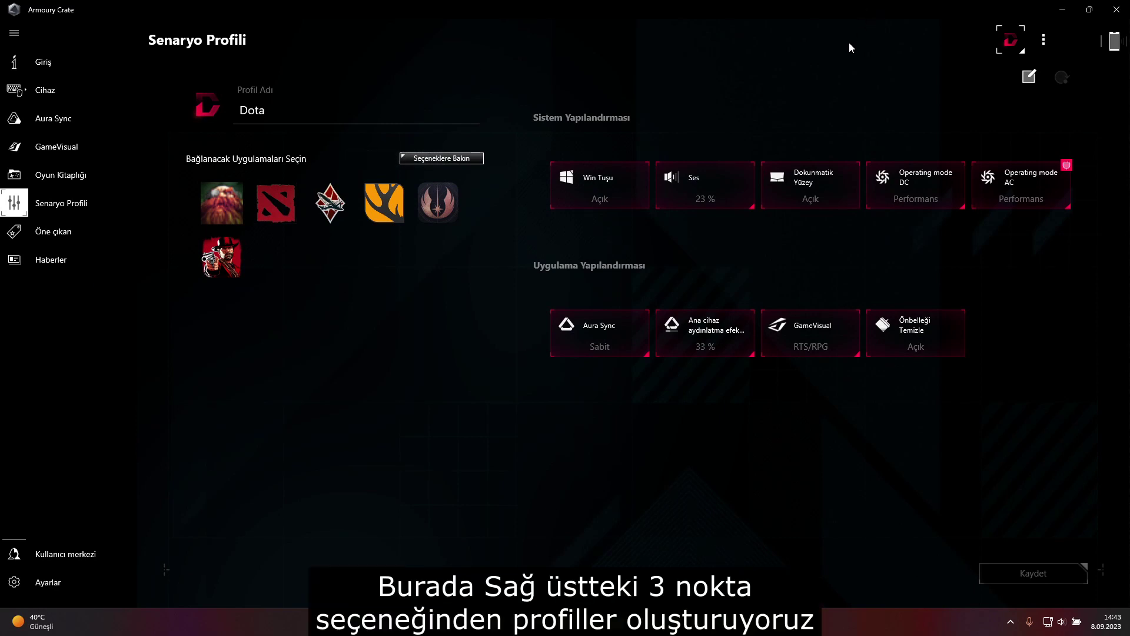
left_click(1046, 39)
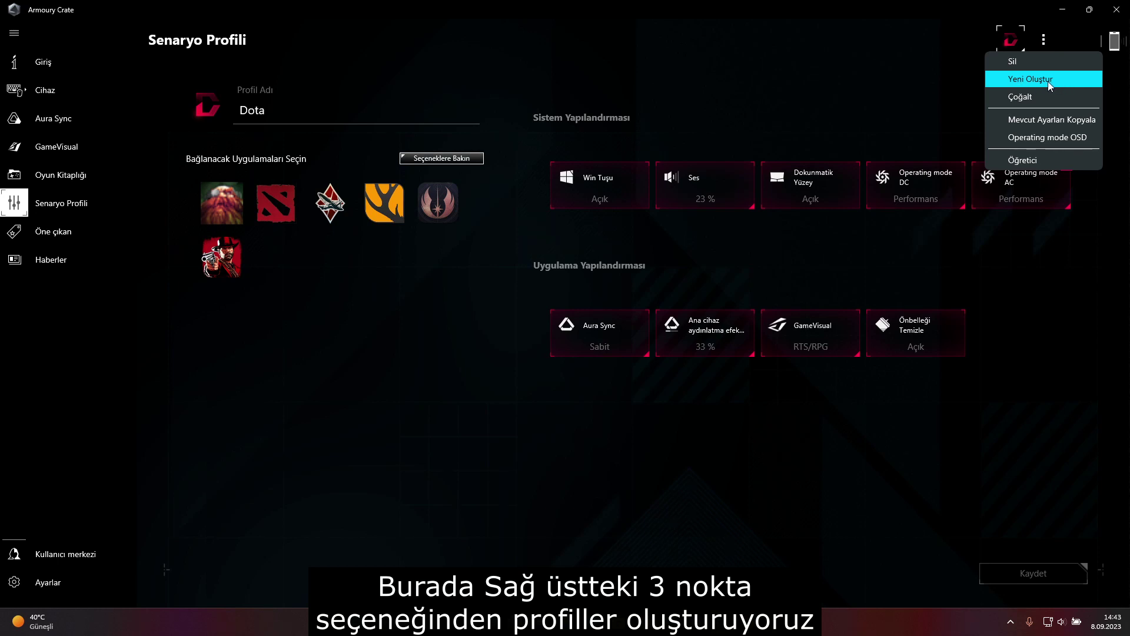
left_click(854, 70)
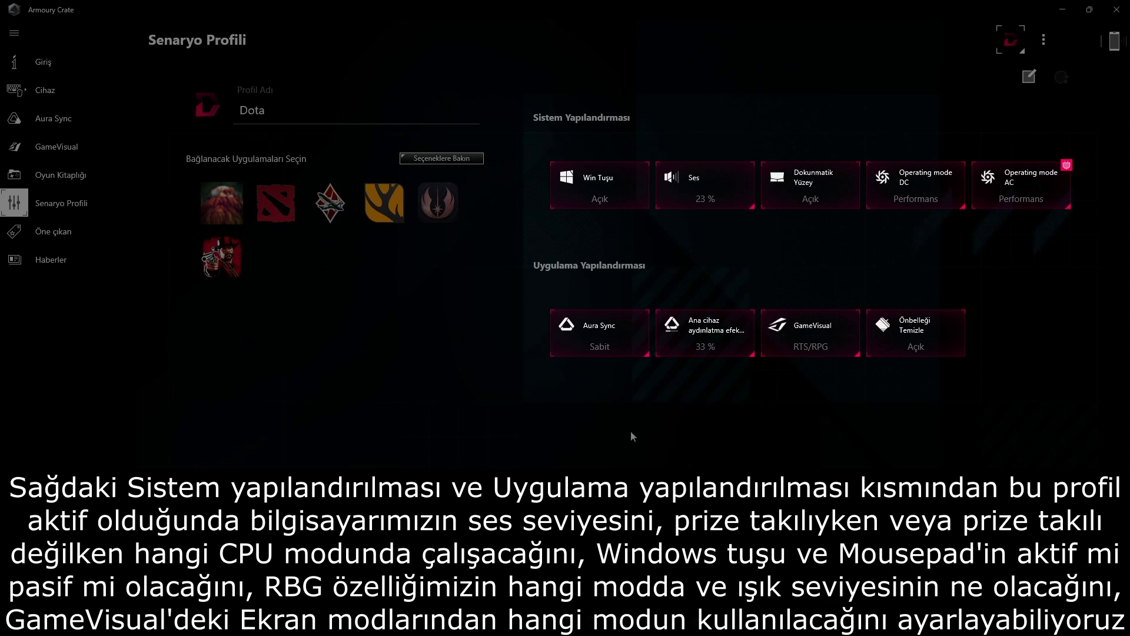
Step: Browse the featured game offers and the content platform's home page and Aura wallpapers
left_click(65, 231)
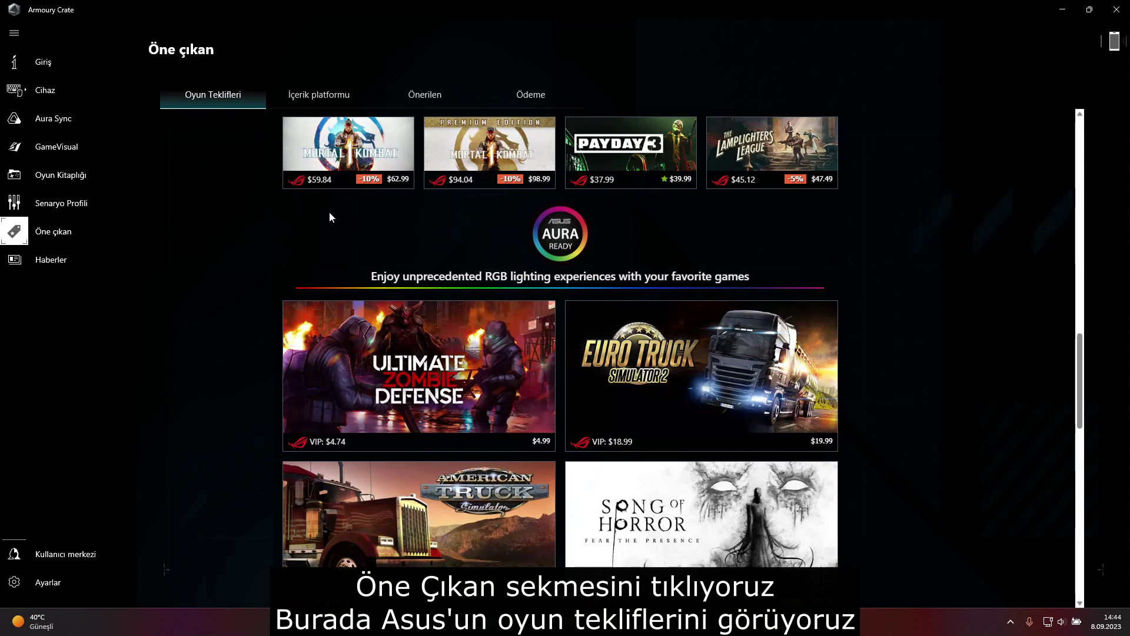
left_click(299, 98)
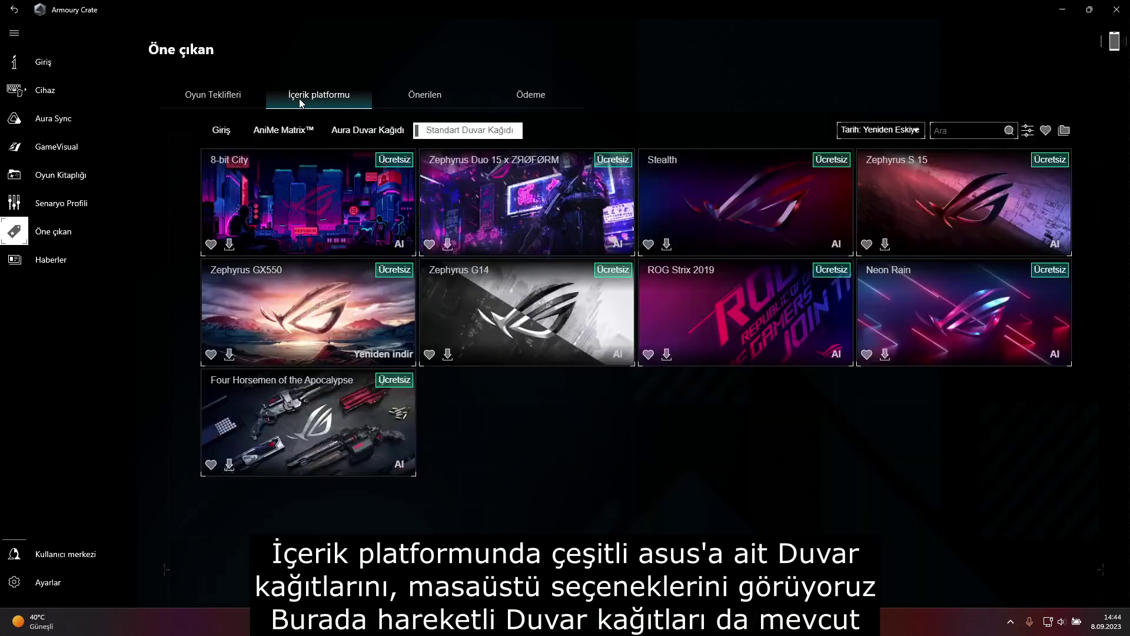
left_click(221, 131)
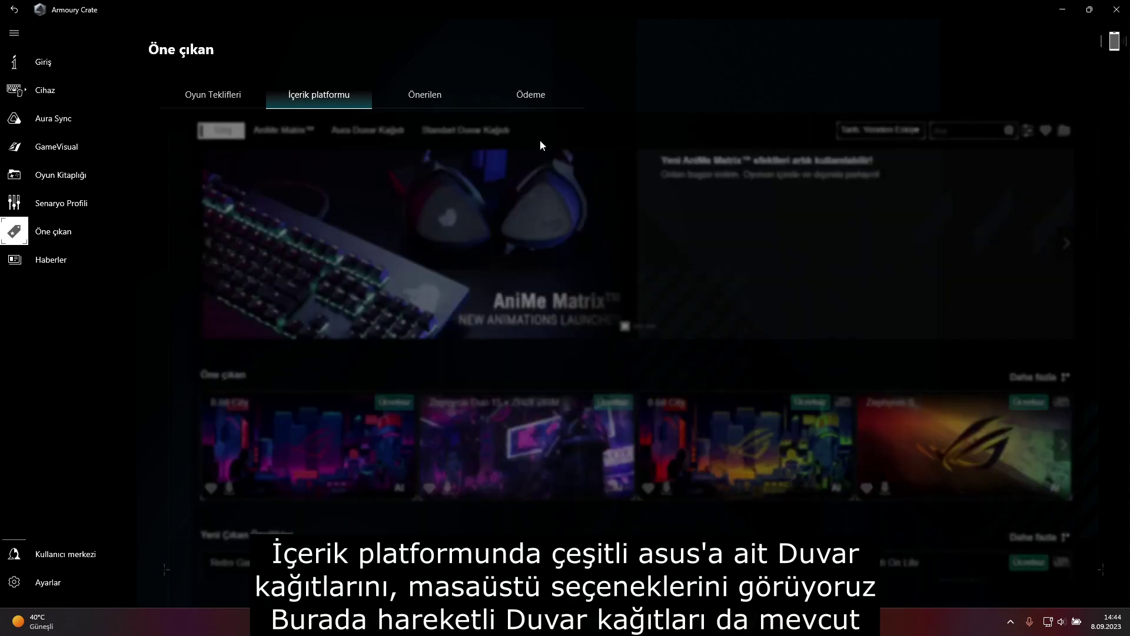
scroll(709, 393, "down", 5)
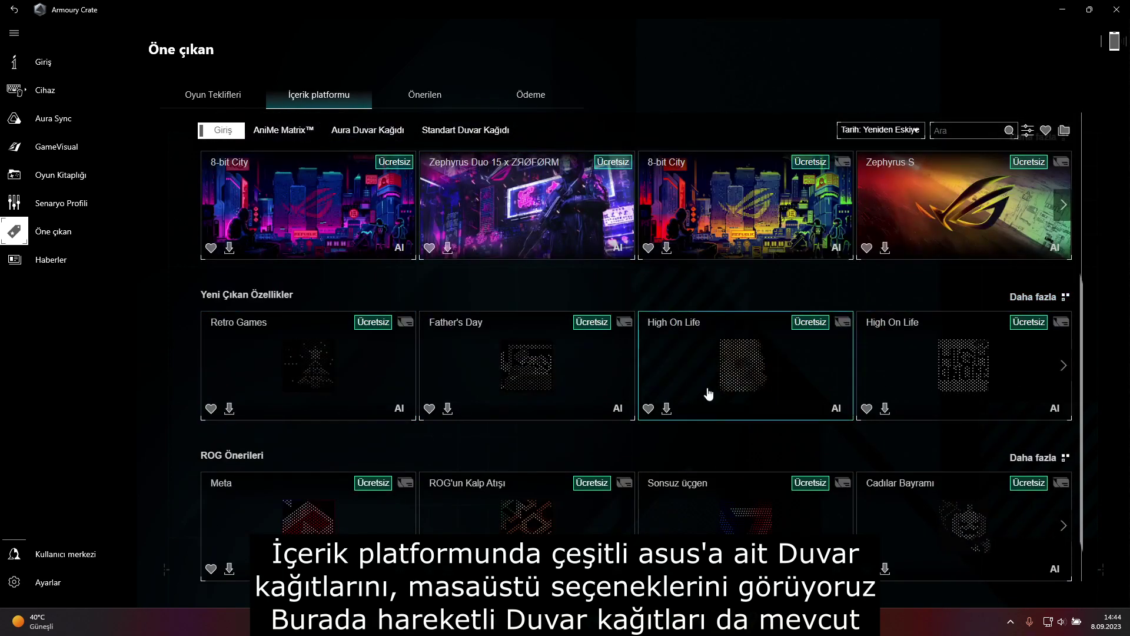
scroll(709, 393, "up", 5)
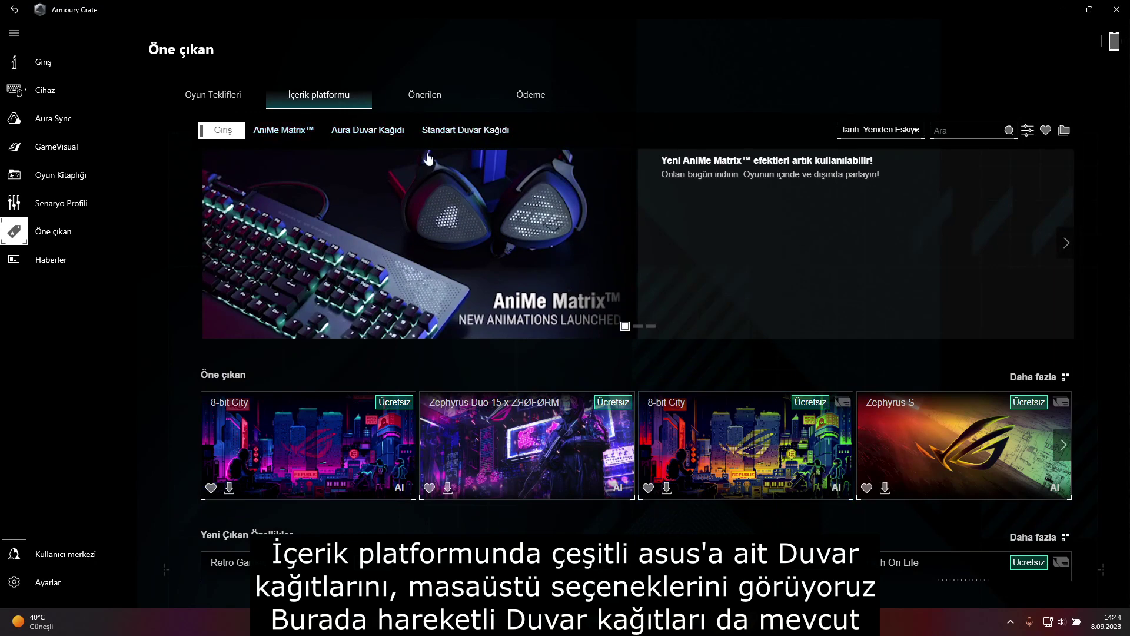
left_click(367, 130)
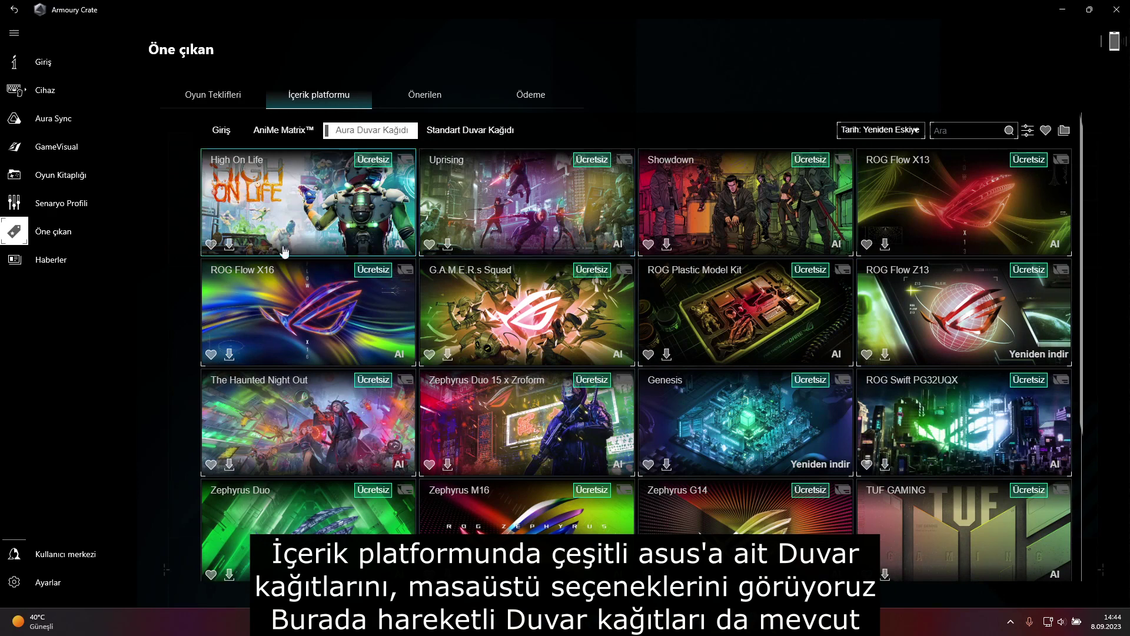
Step: Check for Armoury Crate and device component updates in the settings' update center
left_click(48, 582)
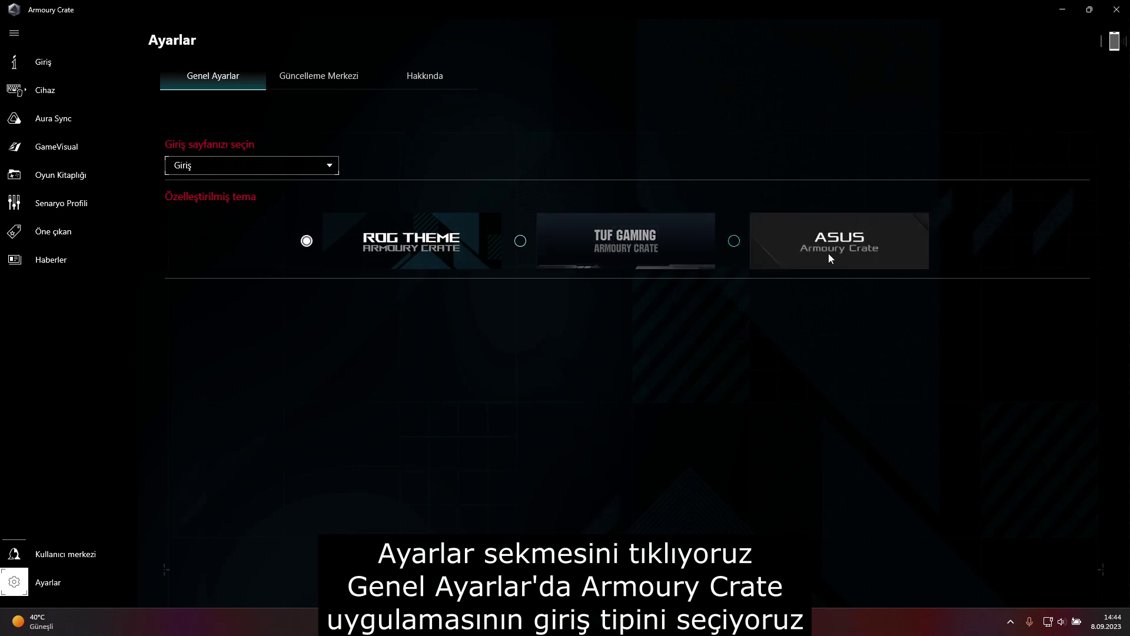
left_click(328, 77)
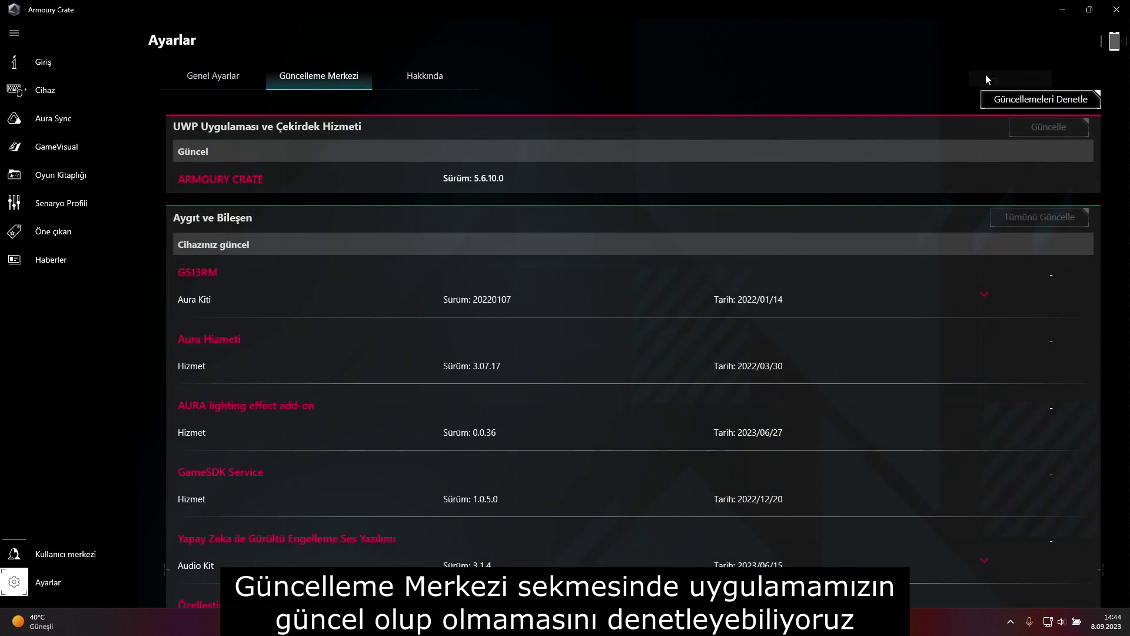
left_click(1067, 100)
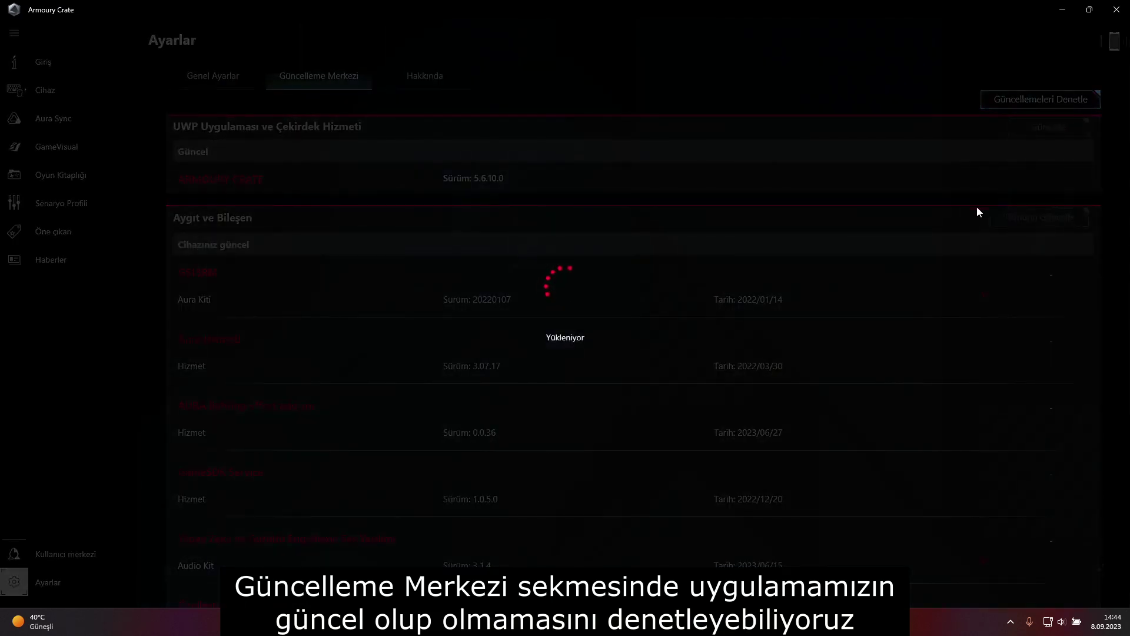